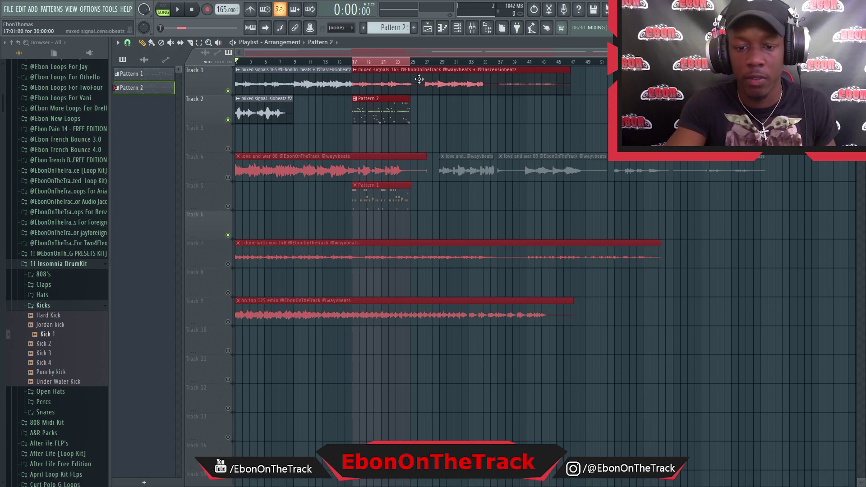
# - Play the arrangement and inspect Pattern 2's hihat (OMM) notes in the piano roll
pyautogui.press('space')
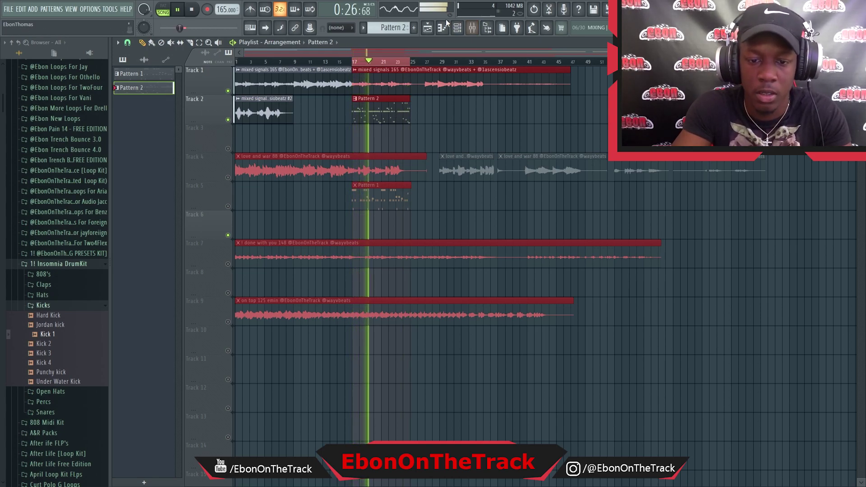
pyautogui.click(457, 27)
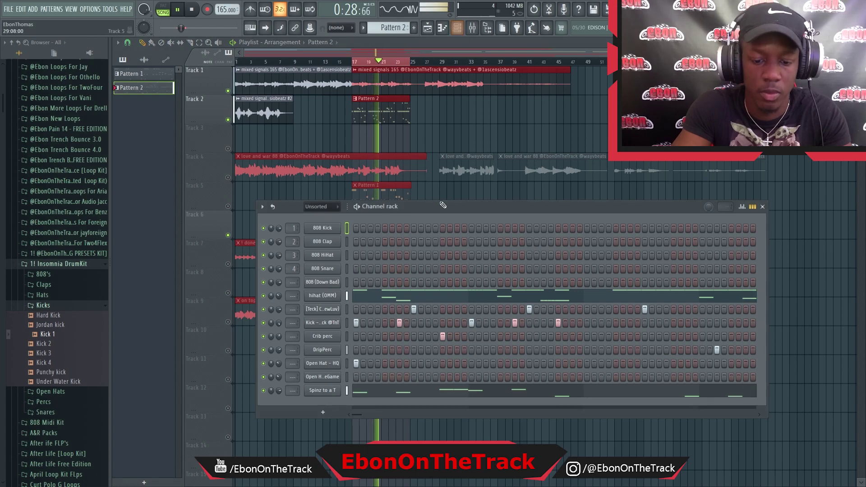
pyautogui.moveTo(436, 212); pyautogui.dragTo(455, 204)
pyautogui.rightClick(357, 287)
pyautogui.rightClick(357, 287)
pyautogui.rightClick(356, 287)
pyautogui.click(382, 287)
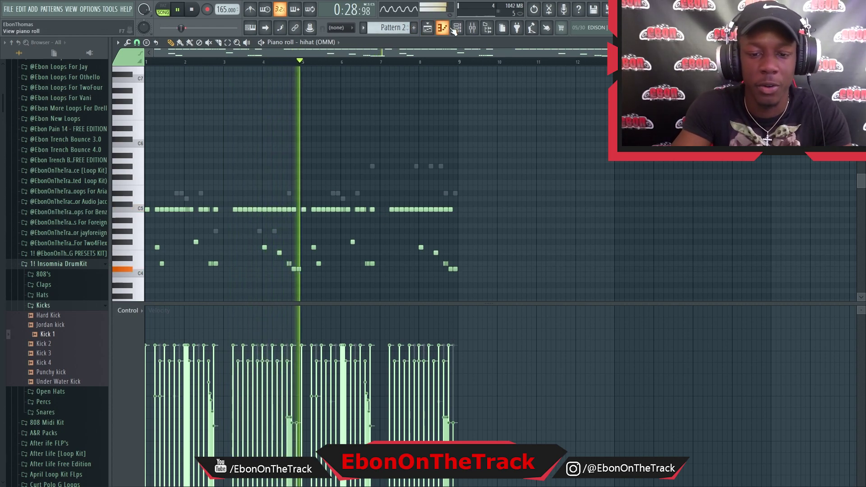
# - Show the channel rack again, move it lower over the piano roll, and return to the playlist
pyautogui.press('F6')
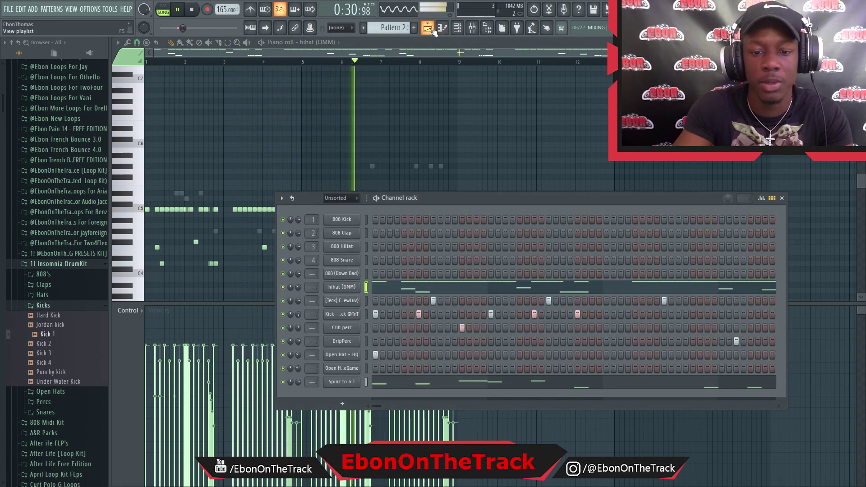
pyautogui.moveTo(468, 201); pyautogui.dragTo(456, 259)
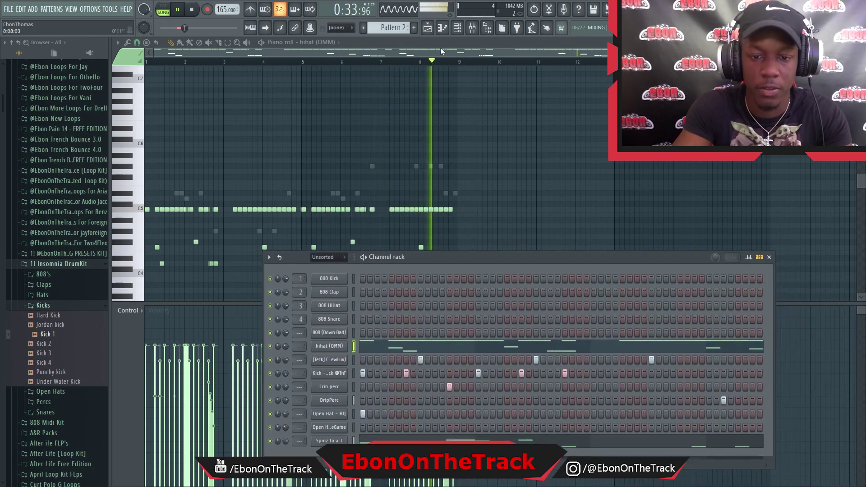
pyautogui.click(428, 28)
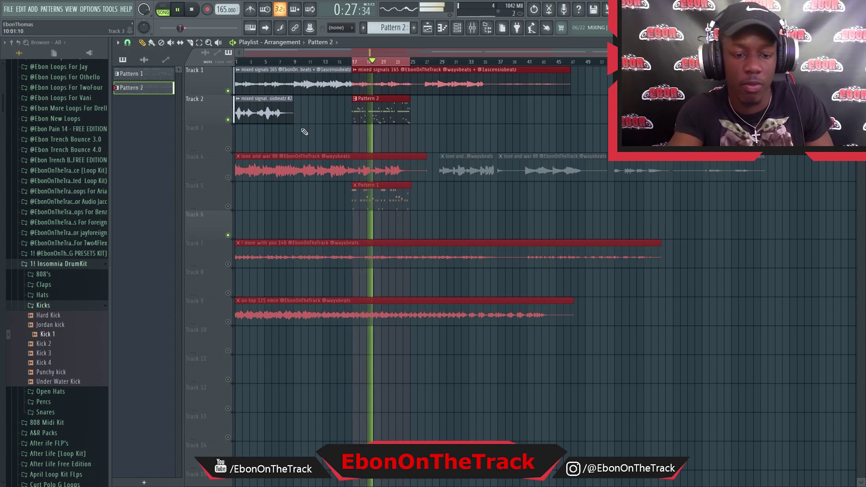
# - Stop playback, leave only Tracks 4 and 5 audible, and set the tempo to 176 BPM with all channels restretched
pyautogui.press('space')
pyautogui.rightClick(228, 177)
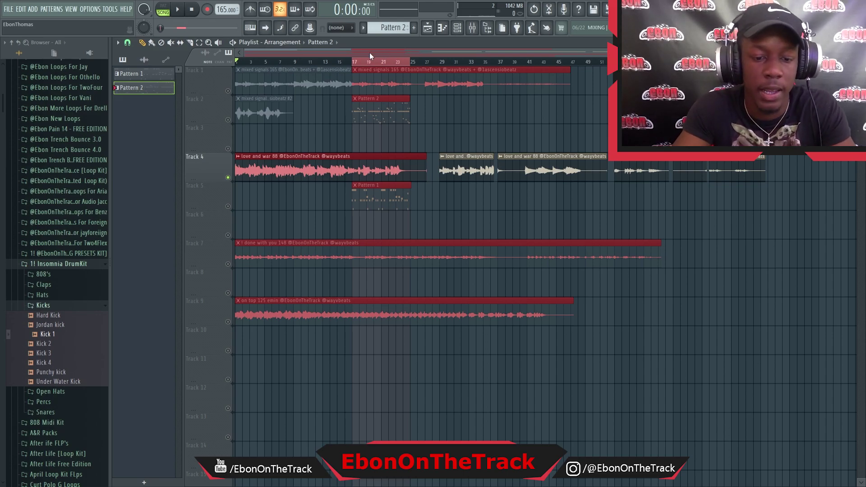
pyautogui.moveTo(227, 9); pyautogui.dragTo(227, 6)
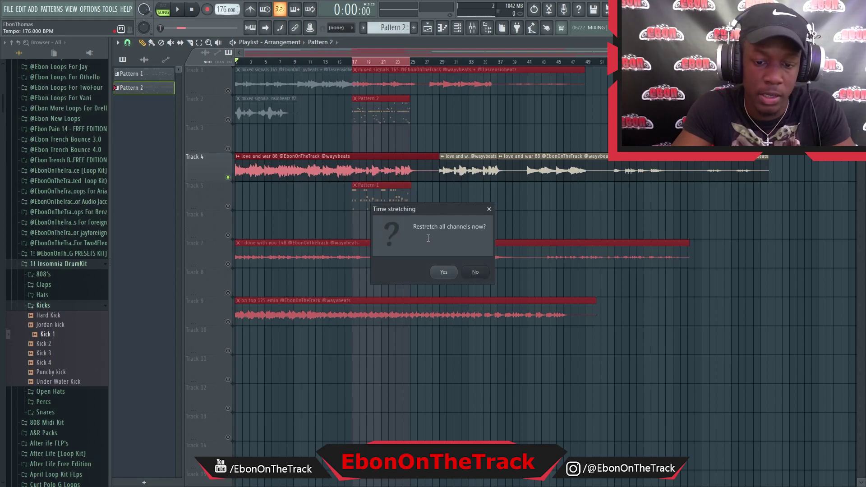
pyautogui.click(444, 272)
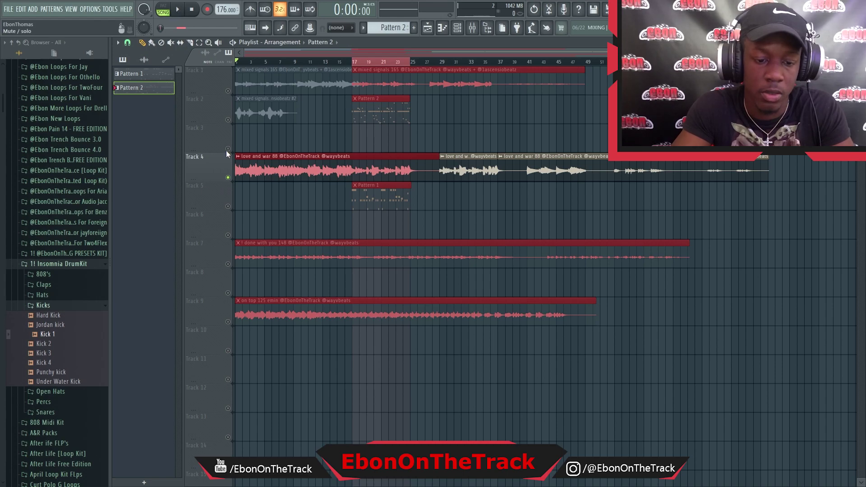
pyautogui.click(228, 207)
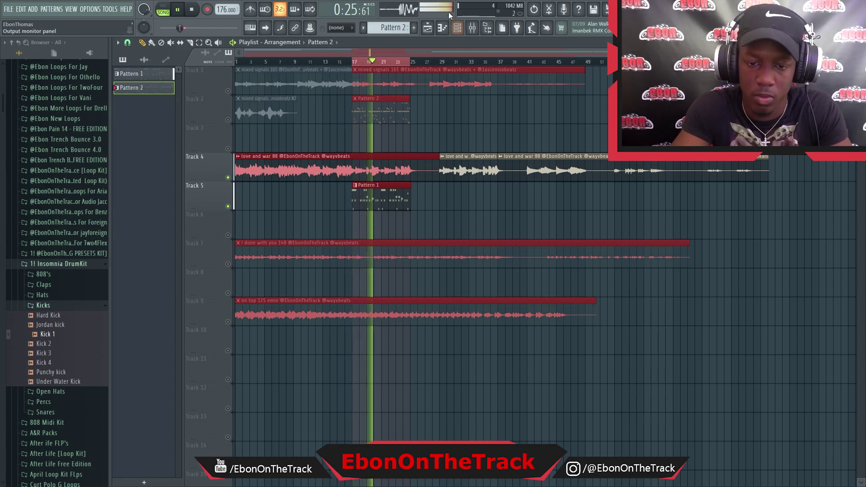
# - Switch the channel rack to Pattern 1, inspect its hihat (OMM) notes in the piano roll, and return to the playlist
pyautogui.click(457, 28)
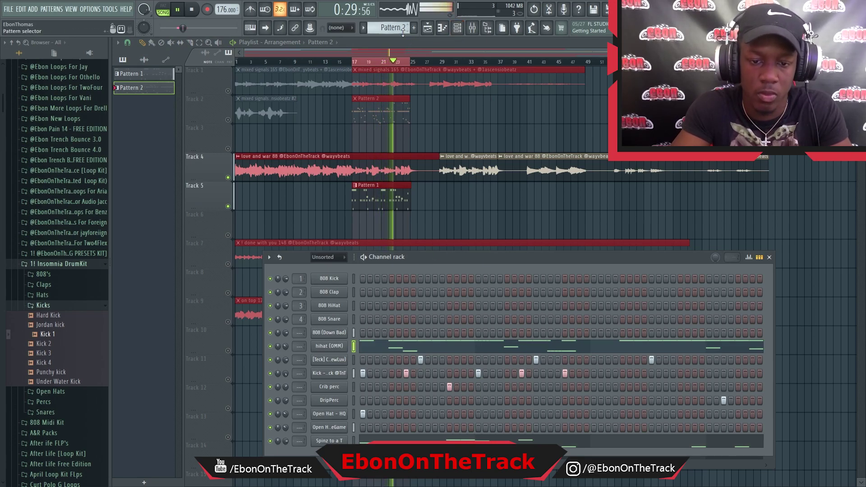
pyautogui.scroll(1, 403, 32)
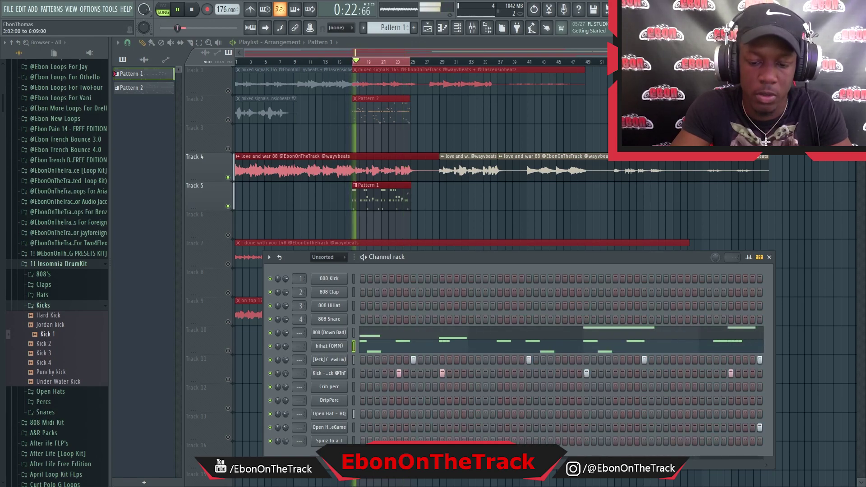
pyautogui.rightClick(349, 343)
pyautogui.click(355, 356)
pyautogui.rightClick(347, 348)
pyautogui.click(348, 351)
pyautogui.rightClick(348, 347)
pyautogui.click(363, 348)
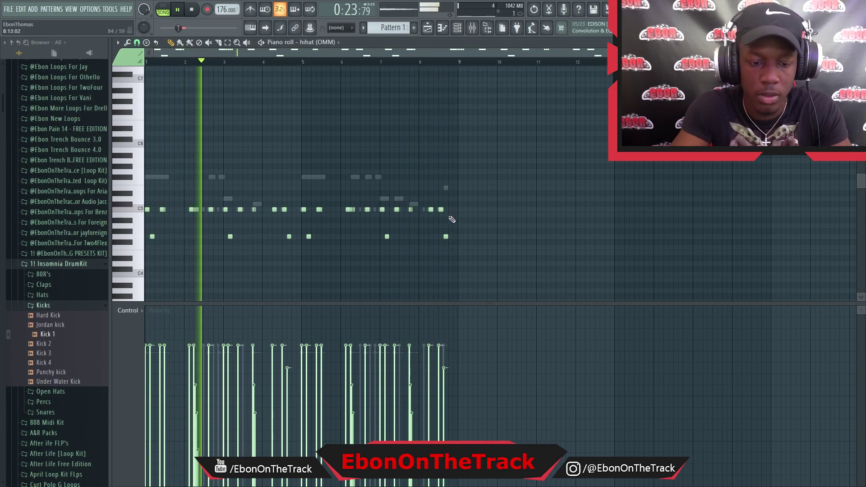
pyautogui.click(434, 31)
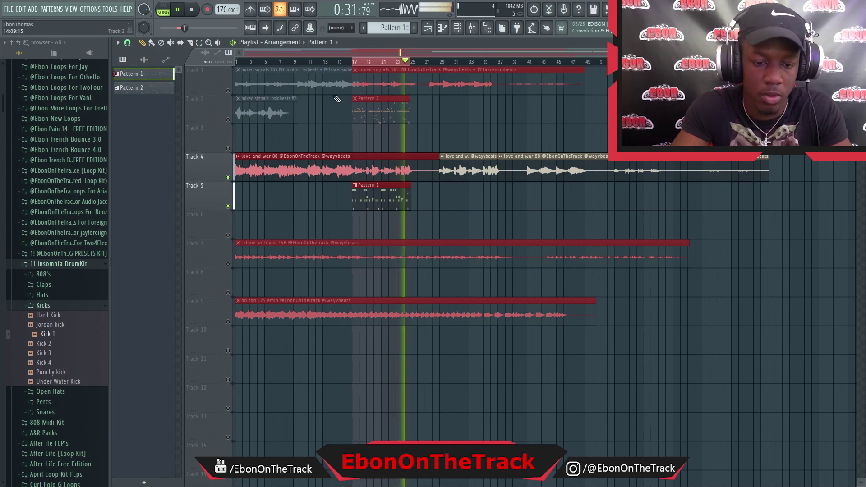
# - Pause playback, solo Track 7, and set the tempo to 148 BPM with all channels restretched
pyautogui.click(184, 15)
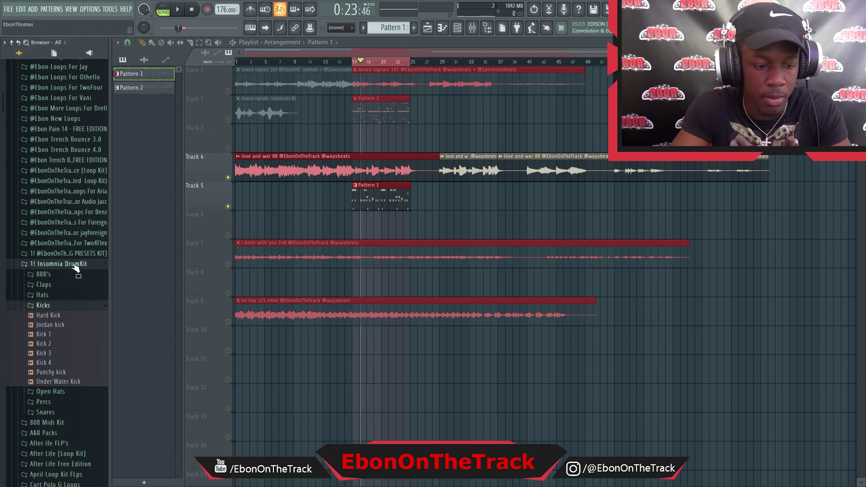
pyautogui.rightClick(224, 274)
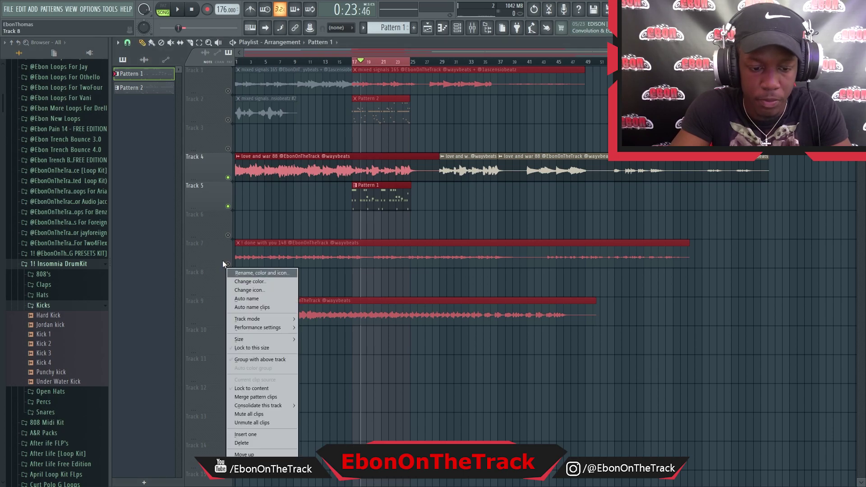
pyautogui.click(223, 261)
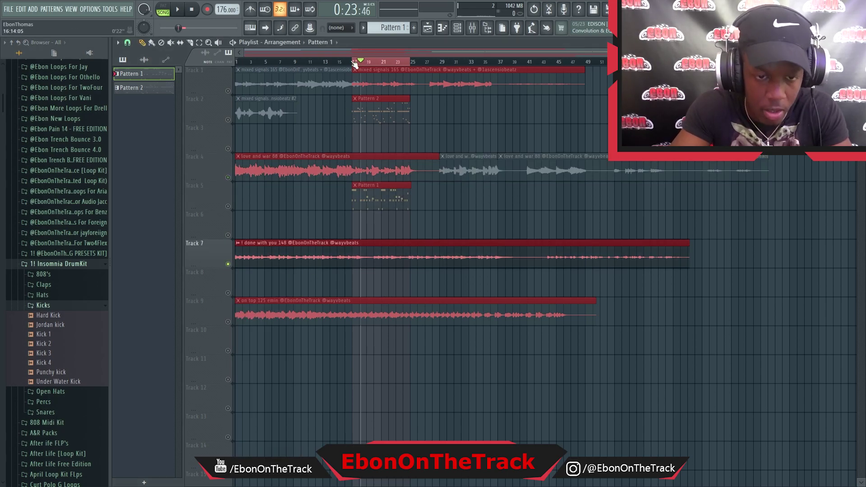
pyautogui.moveTo(227, 11); pyautogui.dragTo(228, 34)
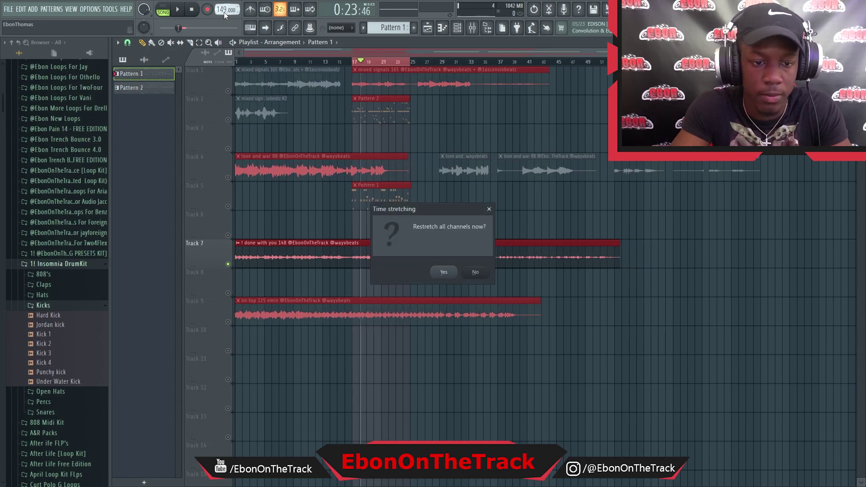
pyautogui.click(444, 272)
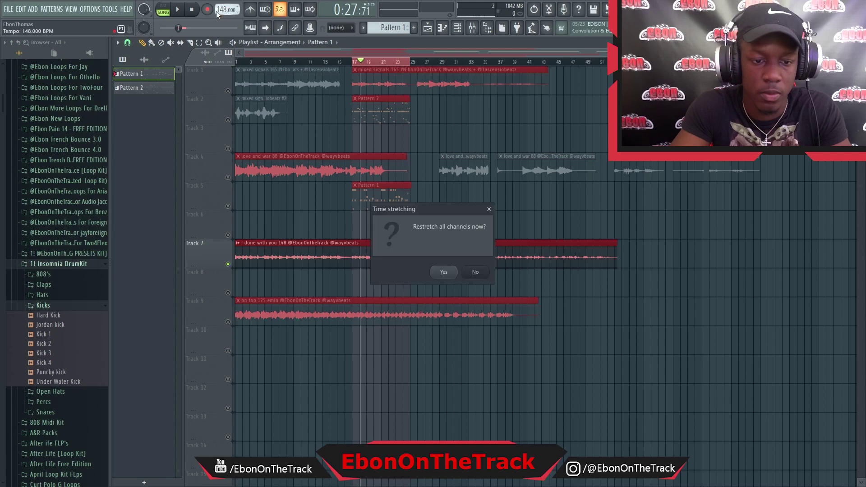
pyautogui.click(445, 273)
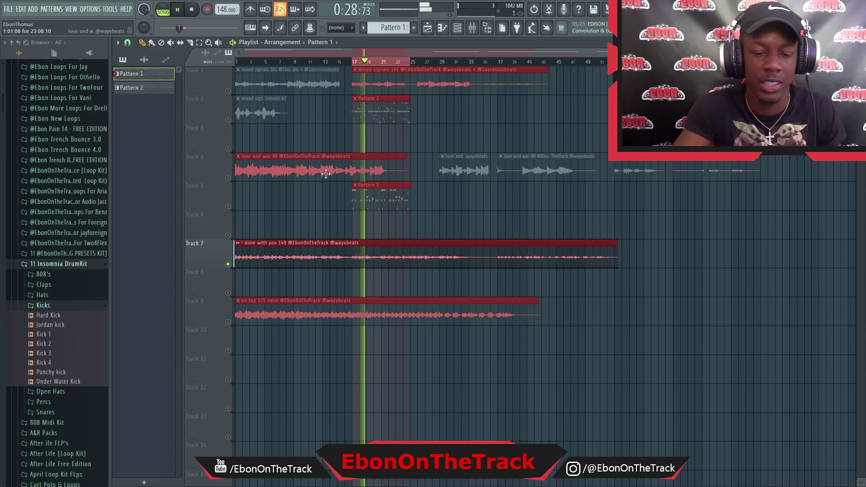
# - Solo Track 9 and audition its loop at a tempo of 125 BPM with all channels restretched
pyautogui.press('space')
pyautogui.rightClick(229, 322)
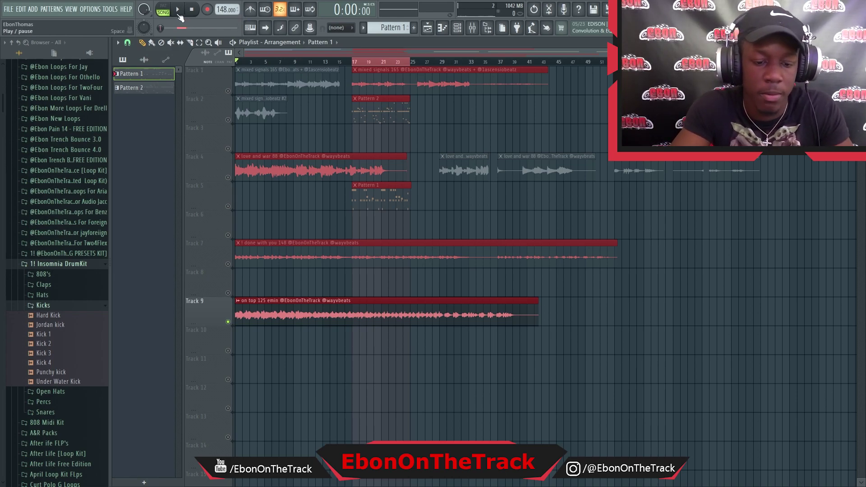
pyautogui.moveTo(218, 5); pyautogui.dragTo(219, 18)
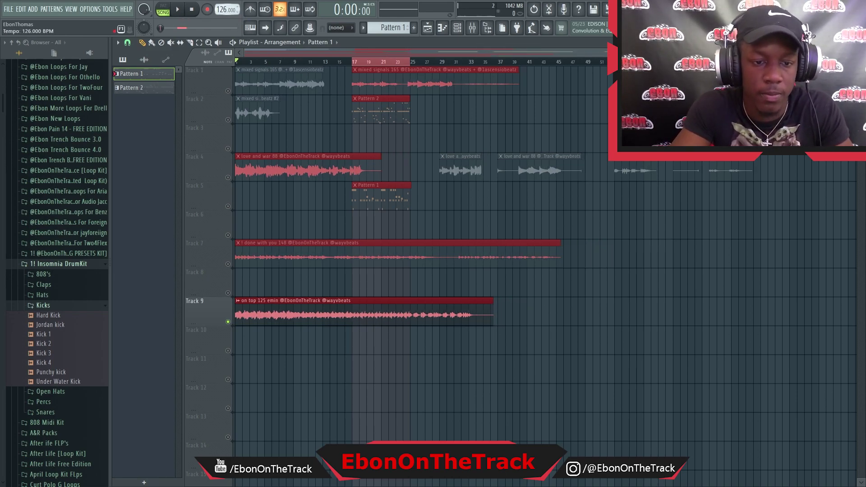
pyautogui.click(456, 278)
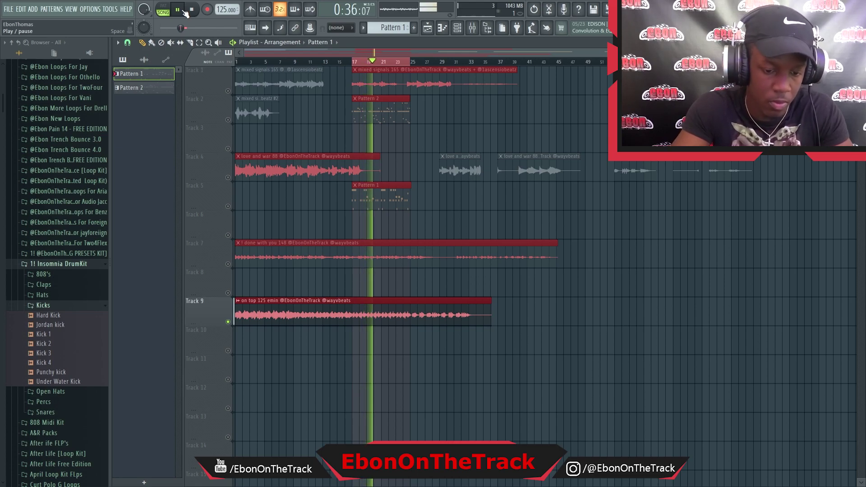
pyautogui.click(185, 12)
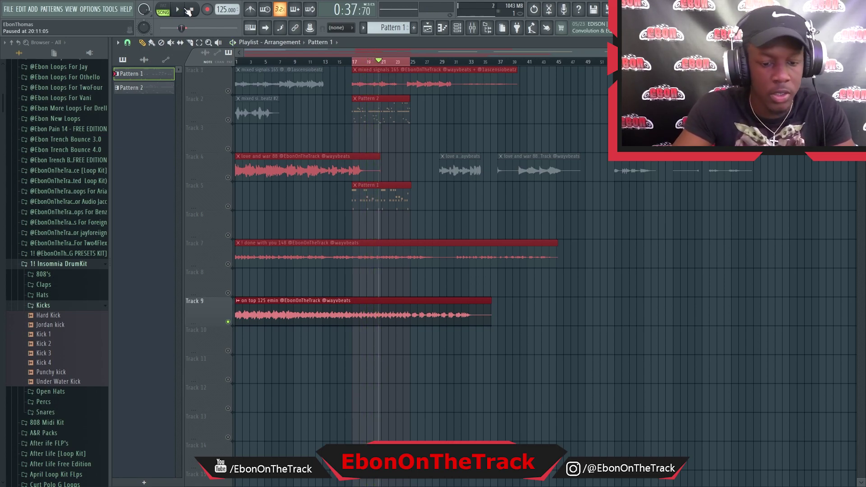